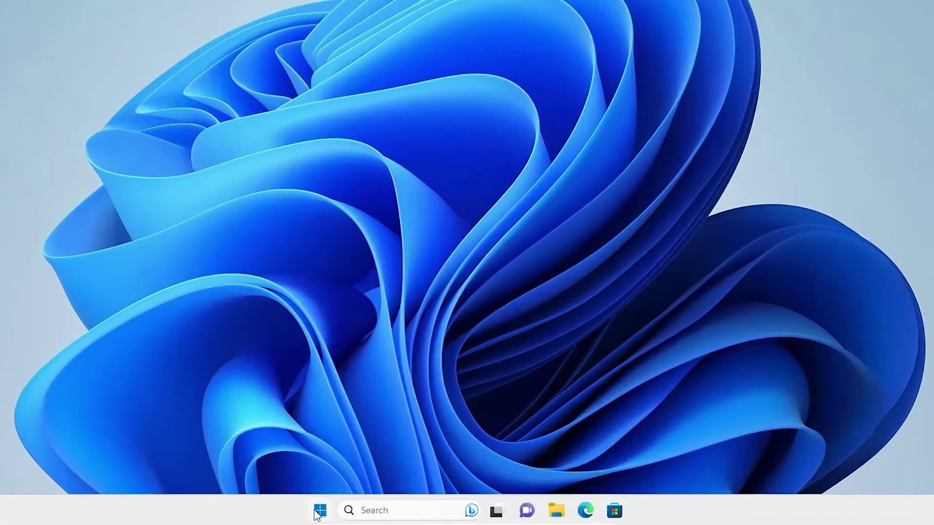
Step: Search for and launch the Settings app from the taskbar
left_click(358, 513)
type("se")
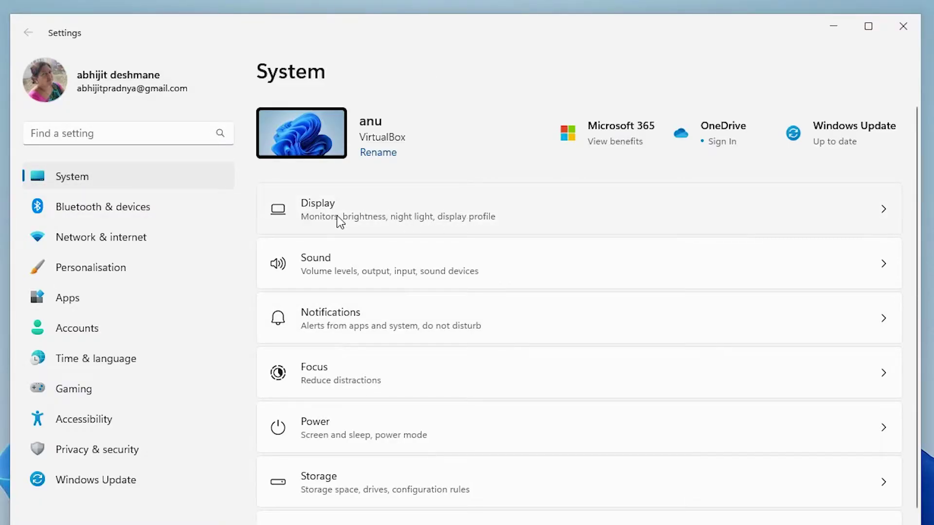
Step: In System > Display, keep the scale at 100% (Recommended)
left_click(398, 212)
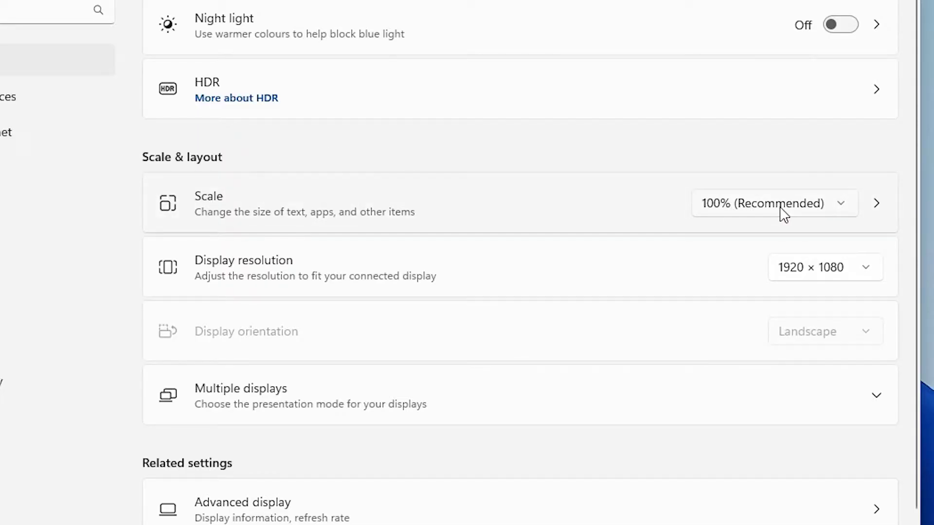
left_click(757, 207)
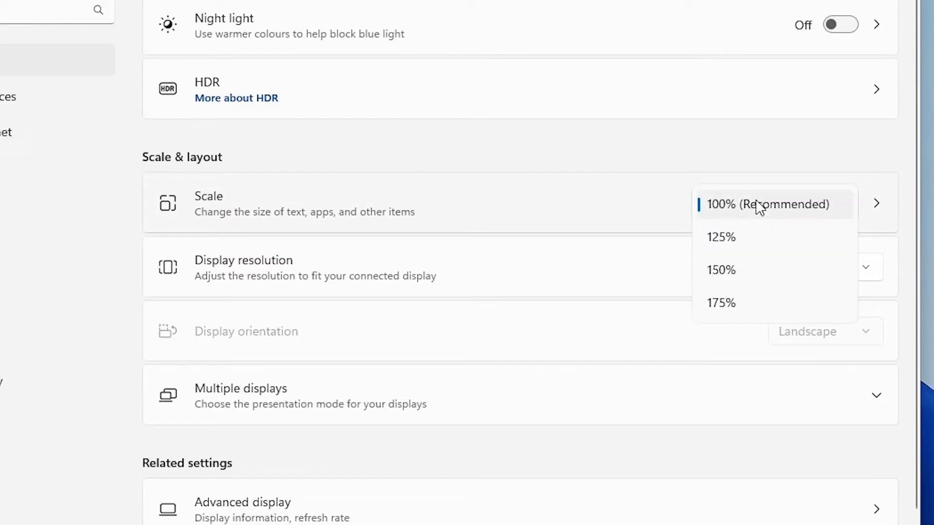
left_click(788, 216)
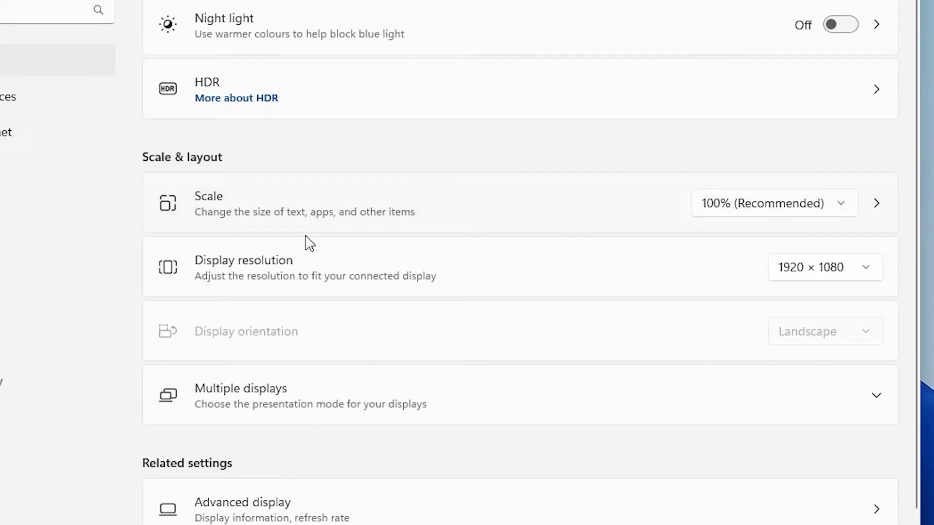
Step: Keep the display resolution at 1920 × 1080 from the resolution list
left_click(824, 267)
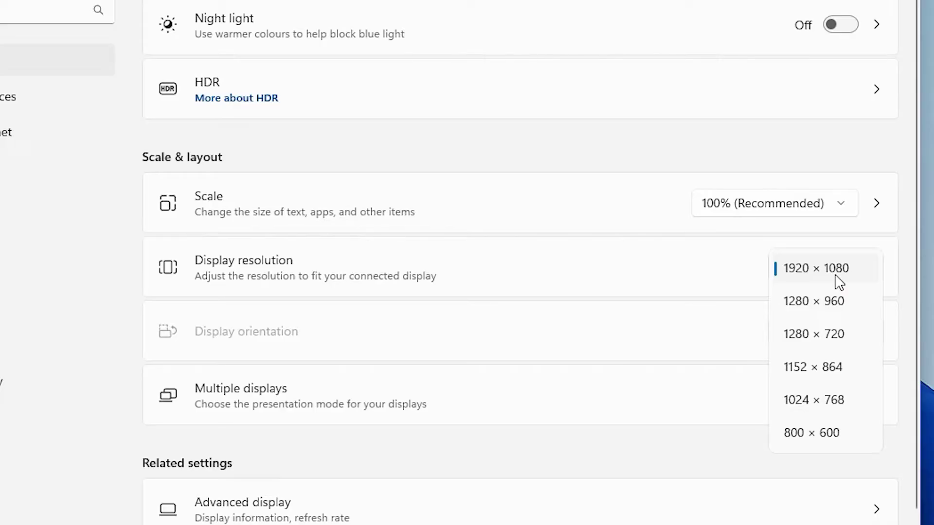
left_click(803, 270)
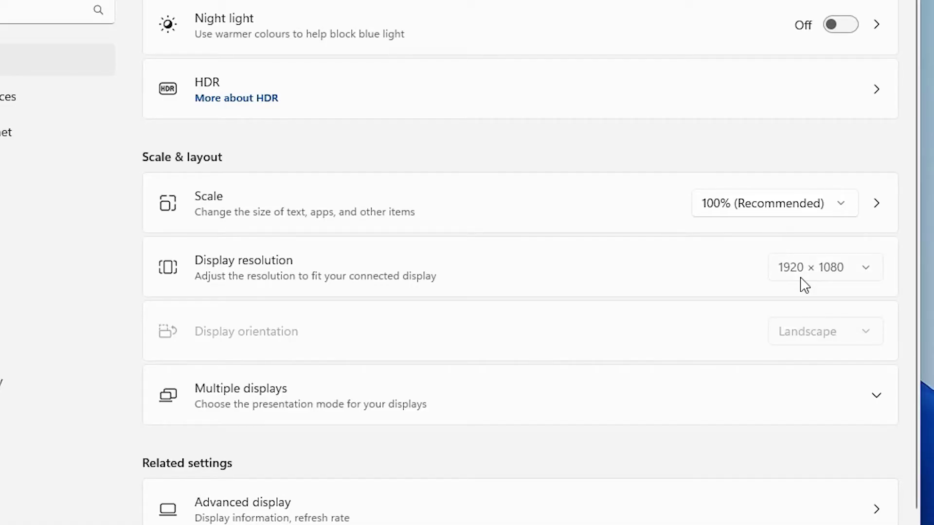
left_click(803, 284)
left_click(846, 280)
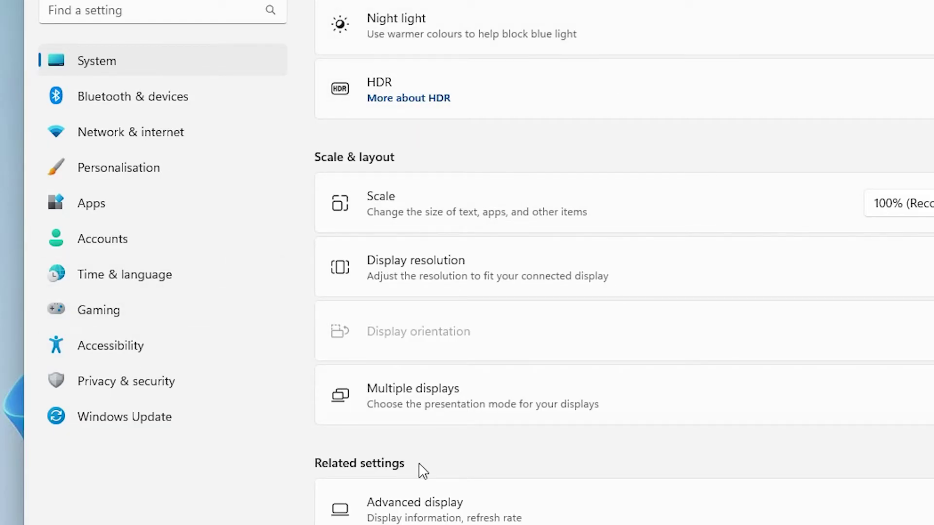
Step: In Accessibility > Text size, try the slider and leave text at the default 100%
left_click(161, 361)
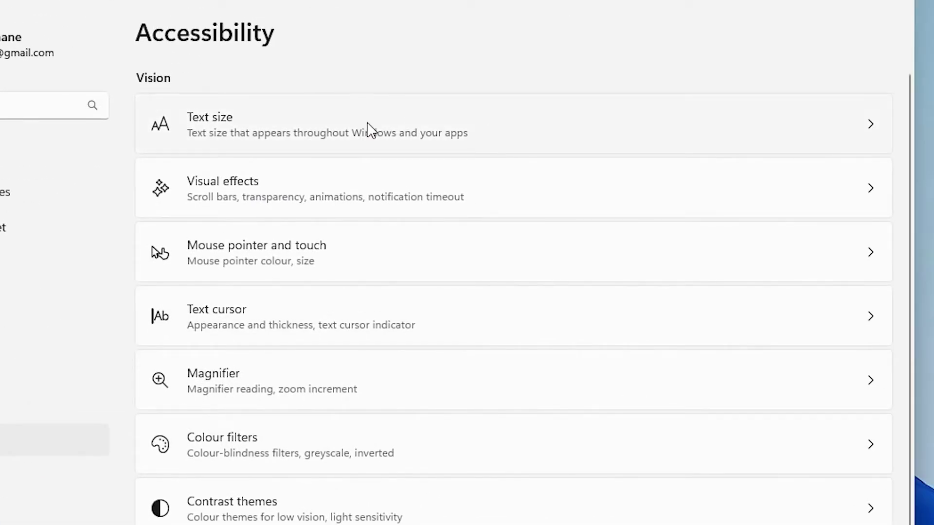
left_click(220, 139)
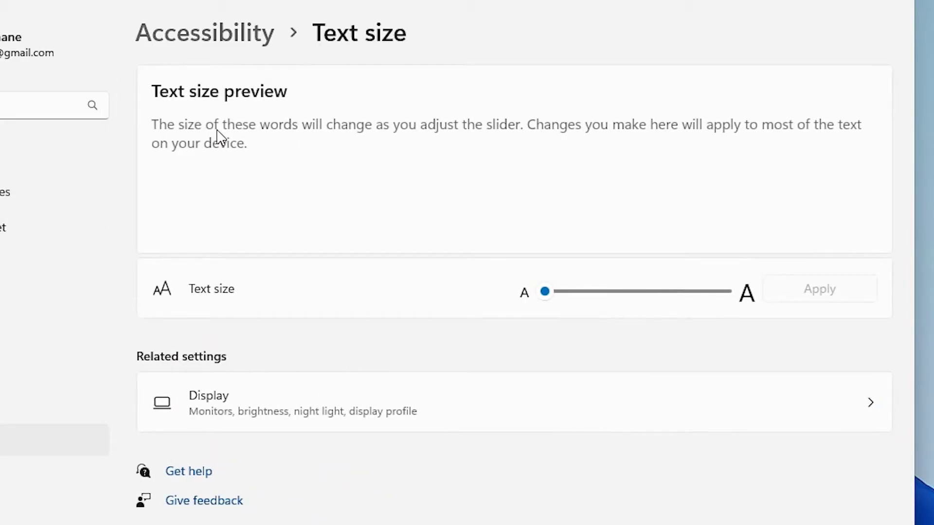
mouse_move(550, 298)
left_mouse_down()
mouse_move(618, 299)
mouse_move(530, 308)
left_mouse_up()
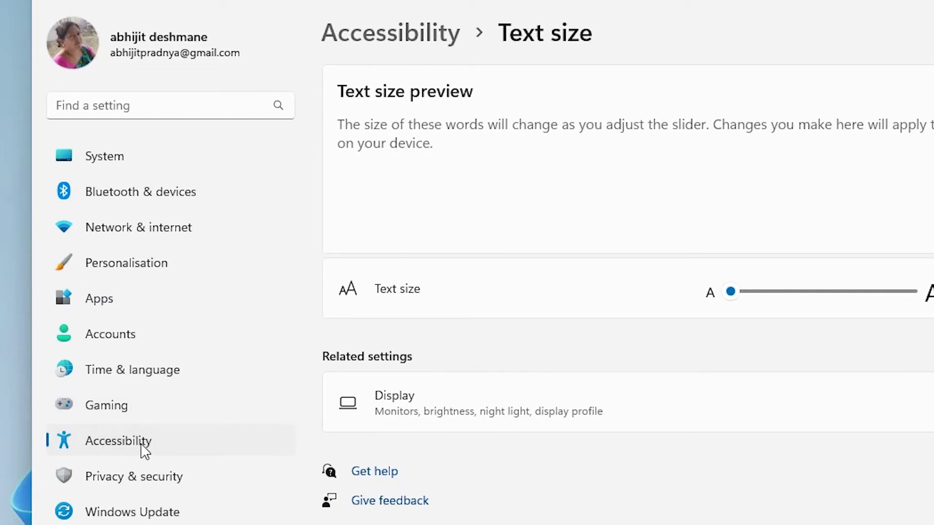
Step: In Mouse pointer and touch, try black, inverted and custom pointer styles, then keep white
left_click(142, 447)
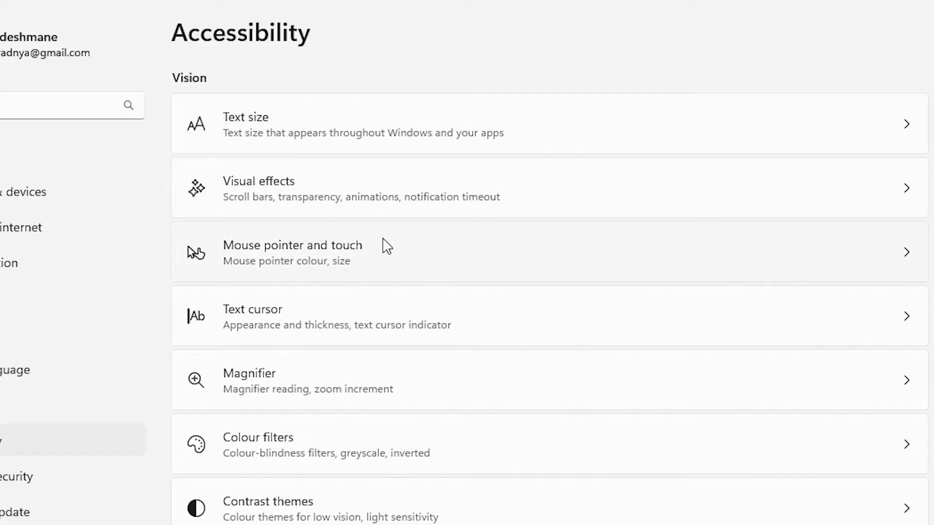
left_click(319, 268)
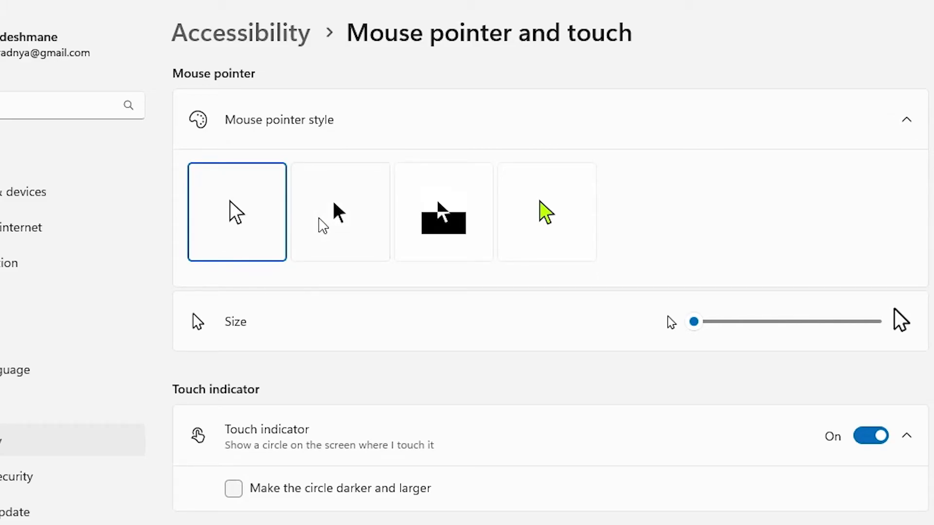
left_click(356, 215)
left_click(455, 223)
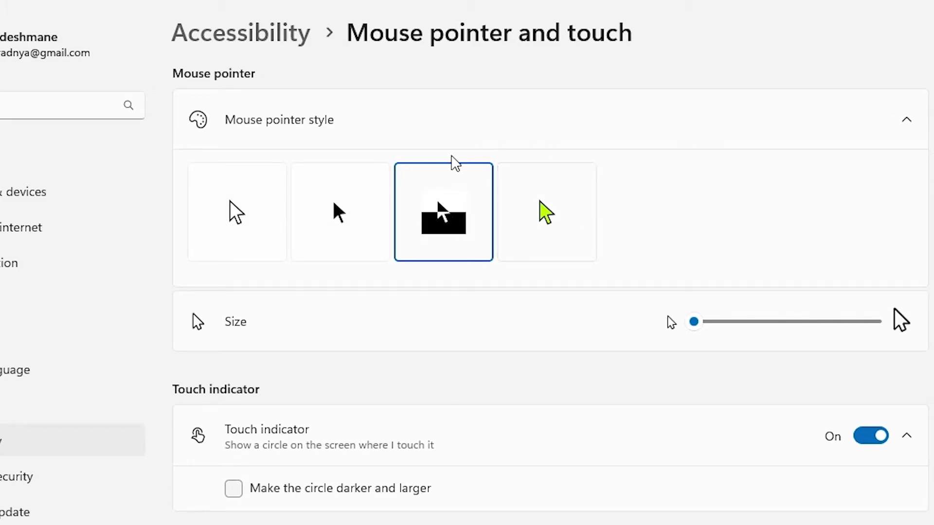
left_click(560, 226)
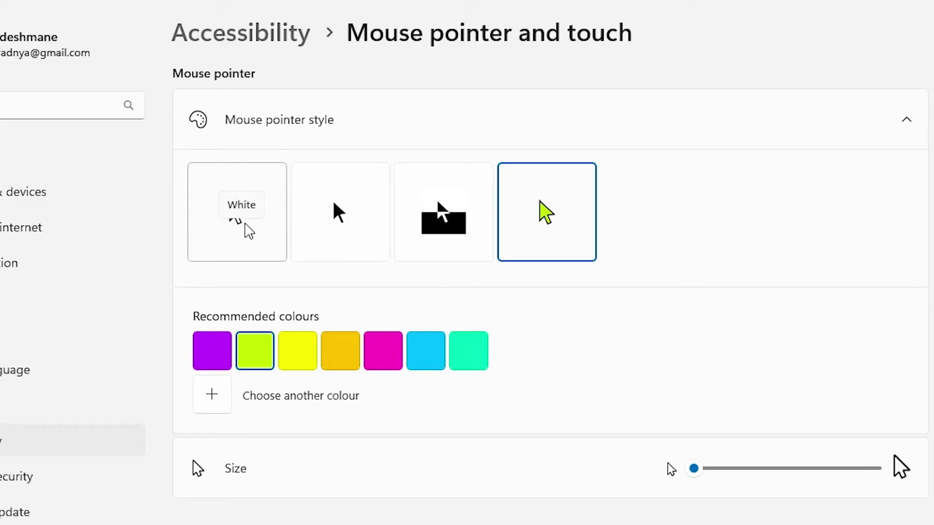
left_click(245, 226)
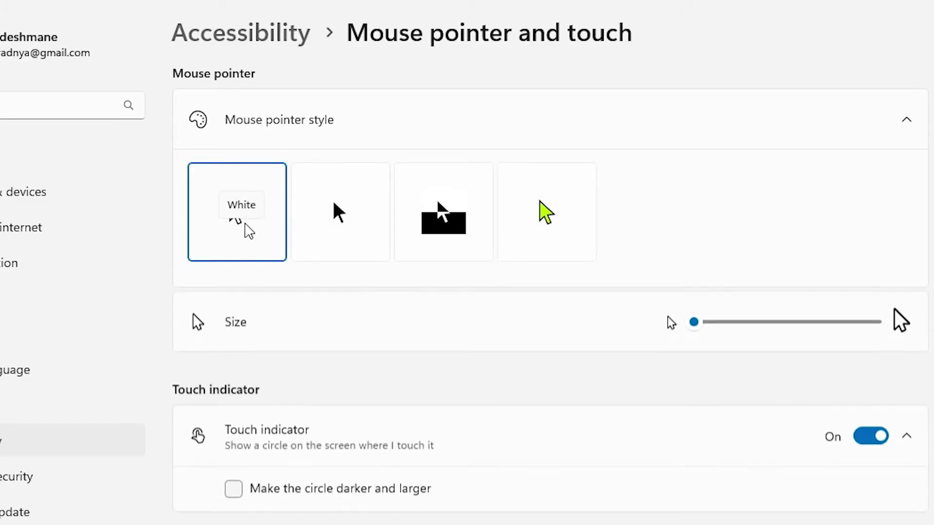
Step: Set the pointer size slider back to its smallest size, 1
left_click(696, 323)
mouse_move(696, 322)
left_mouse_down()
mouse_move(846, 323)
mouse_move(678, 324)
left_mouse_up()
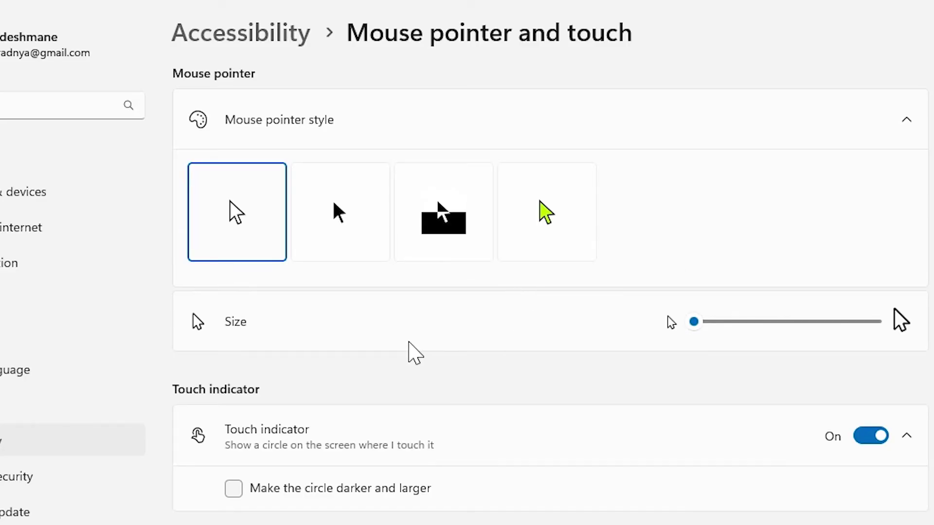